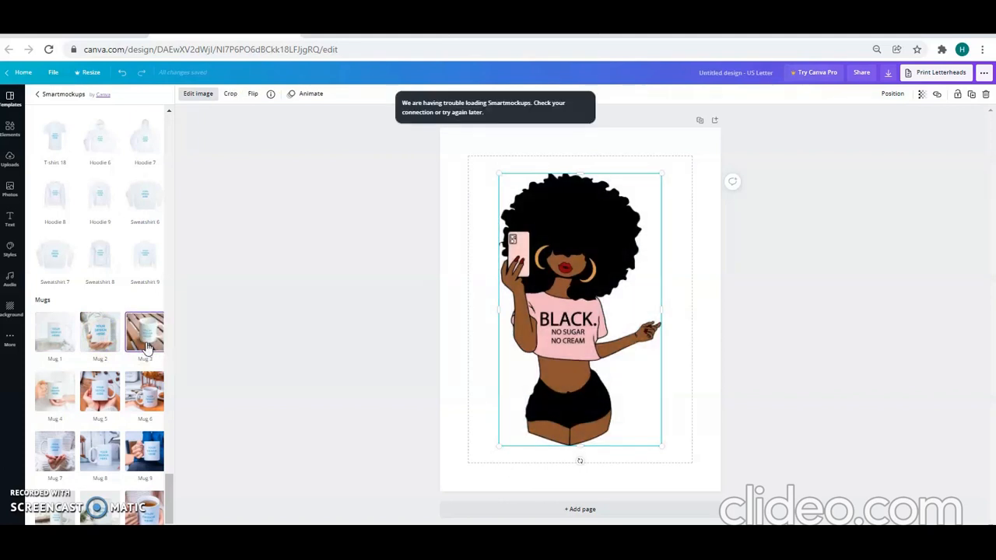
# Try to apply the Mug 6 and Mug 4 mockups to the selected illustration.
pyautogui.click(148, 407)
pyautogui.click(61, 405)
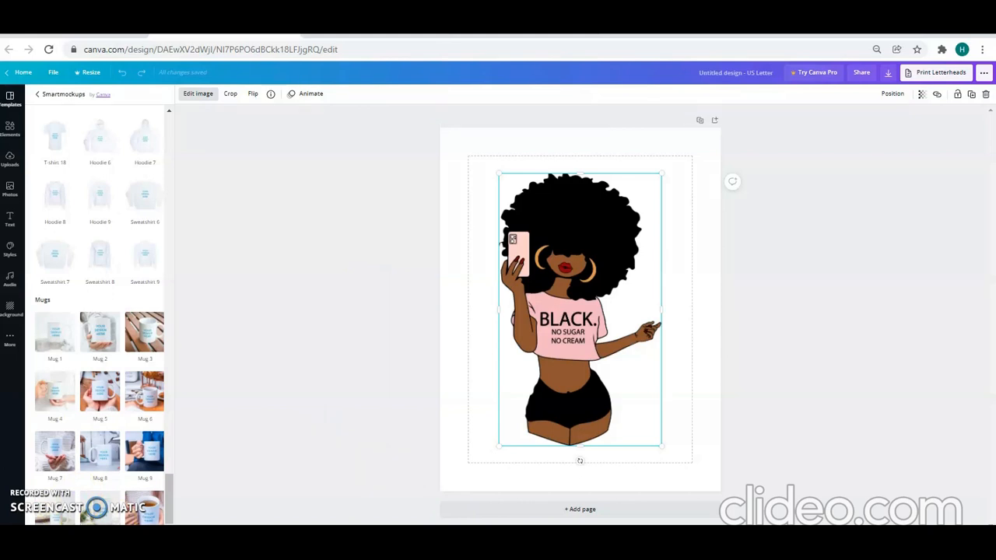
pyautogui.scroll(-1, 100, 311)
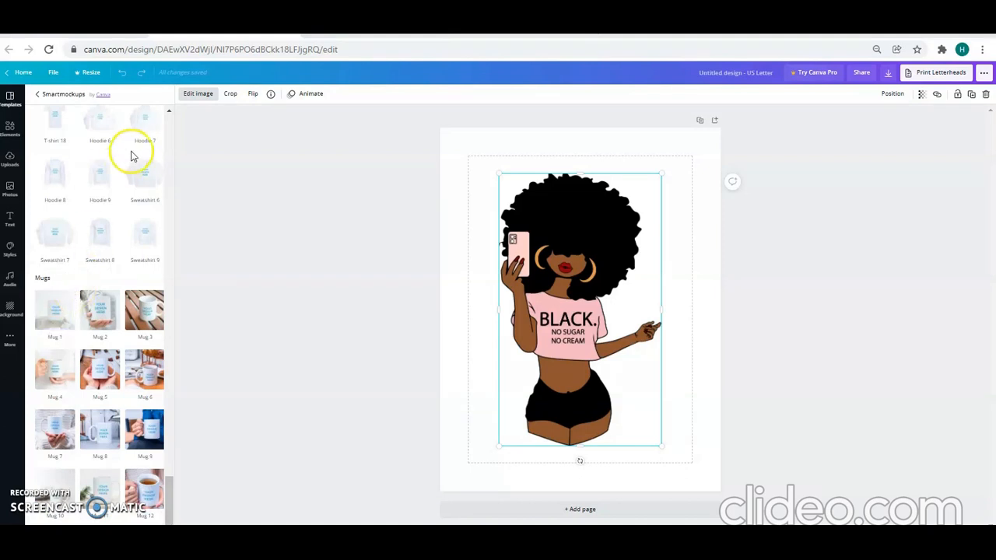
# Examine the Smartmockups categories from Mugs back through Clothing, Books and Frames & posters to Popular.
pyautogui.click(171, 126)
pyautogui.click(172, 127)
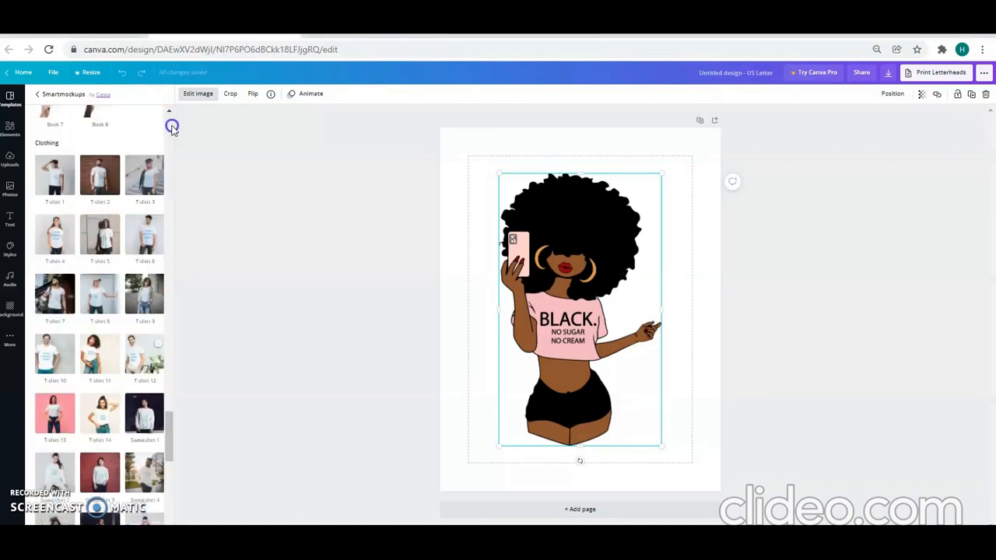
pyautogui.click(171, 127)
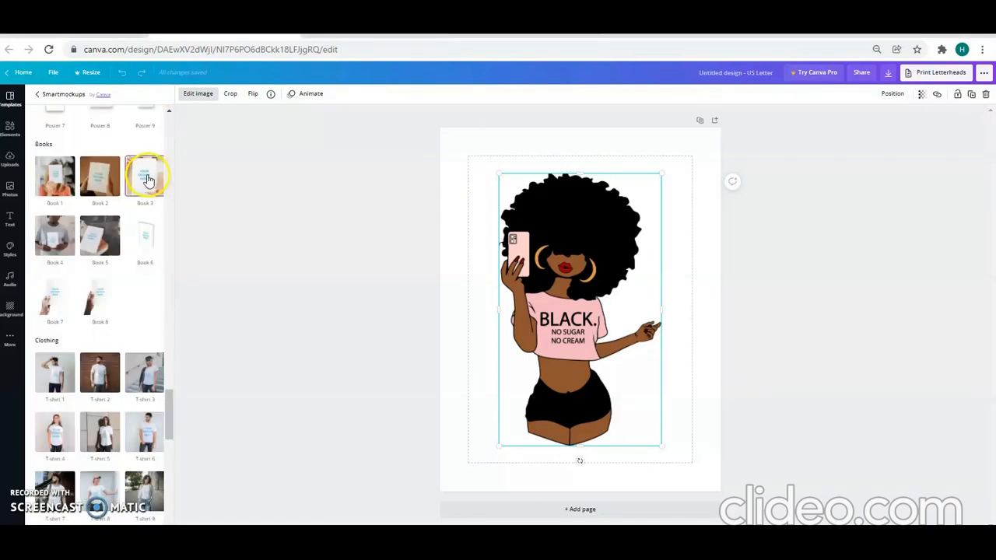
pyautogui.click(168, 131)
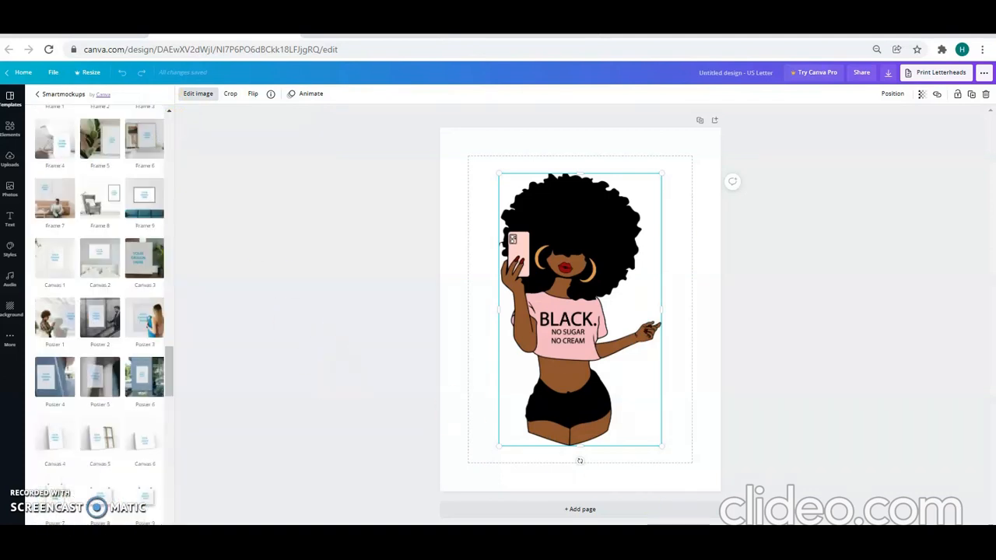
pyautogui.scroll(4, 579, 309)
pyautogui.scroll(-3, 580, 310)
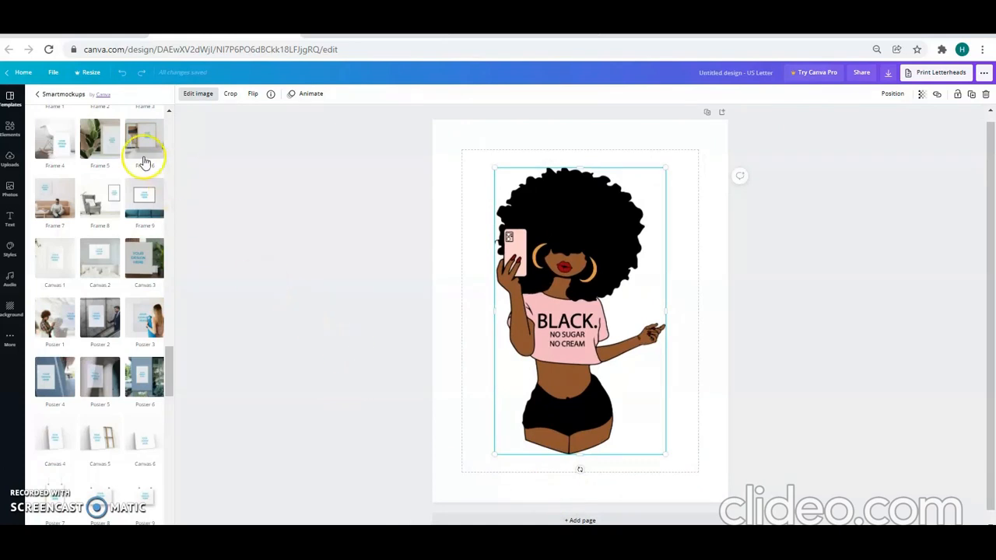
pyautogui.click(169, 124)
pyautogui.click(169, 125)
pyautogui.click(169, 125)
pyautogui.click(168, 126)
pyautogui.moveTo(172, 188); pyautogui.dragTo(169, 125)
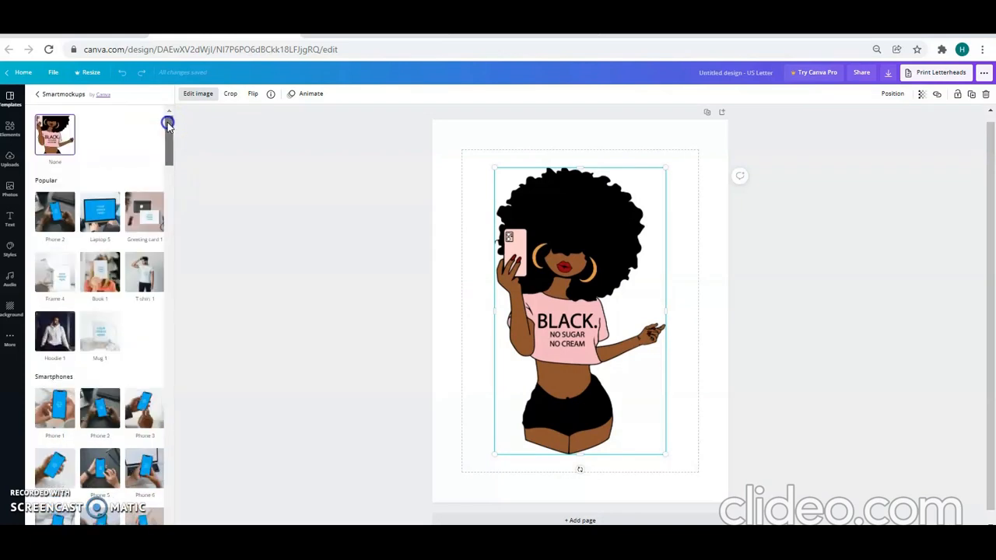
# Examine the Popular, Smartphones and computer mockups, including Greeting card 1 and Hoodie 1.
pyautogui.click(156, 229)
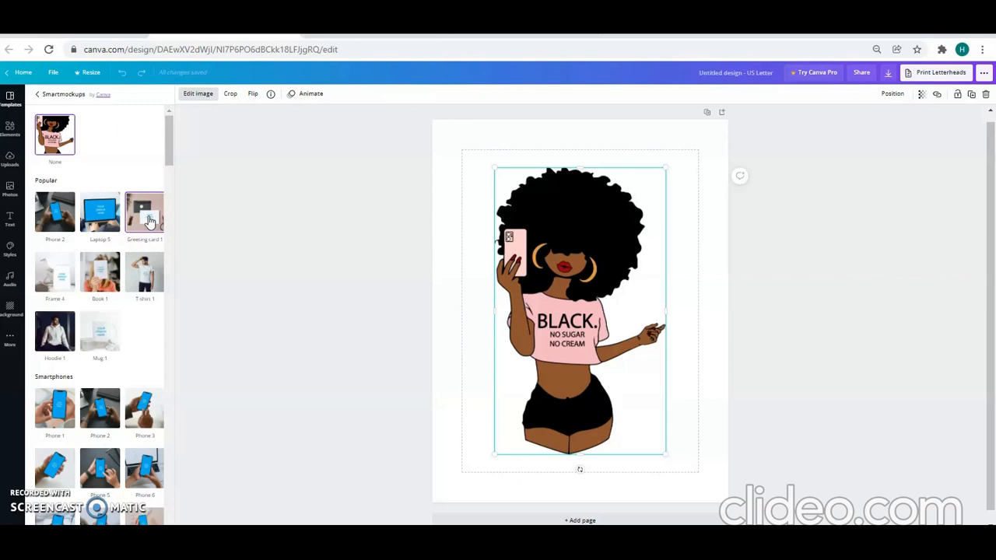
pyautogui.moveTo(172, 154); pyautogui.dragTo(173, 180)
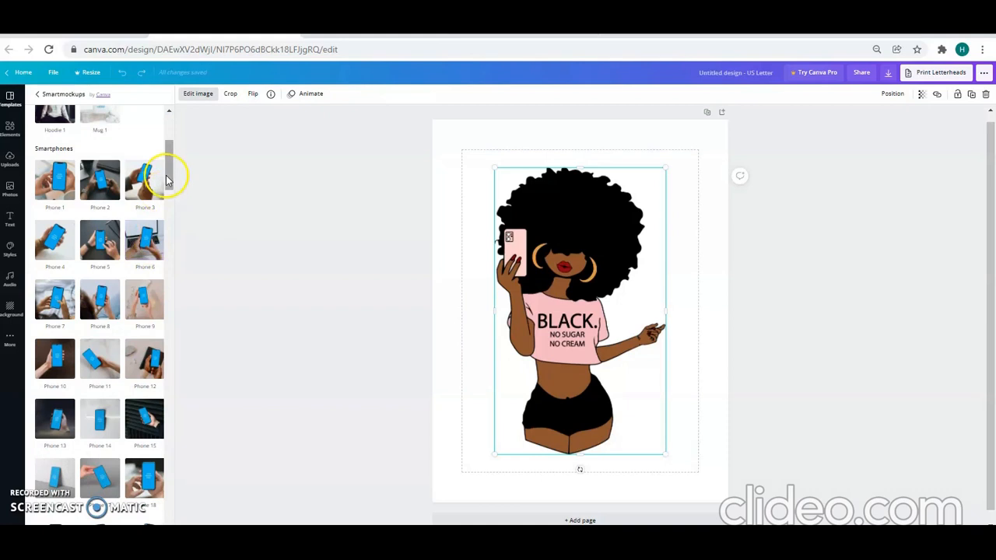
pyautogui.moveTo(170, 181); pyautogui.dragTo(186, 303)
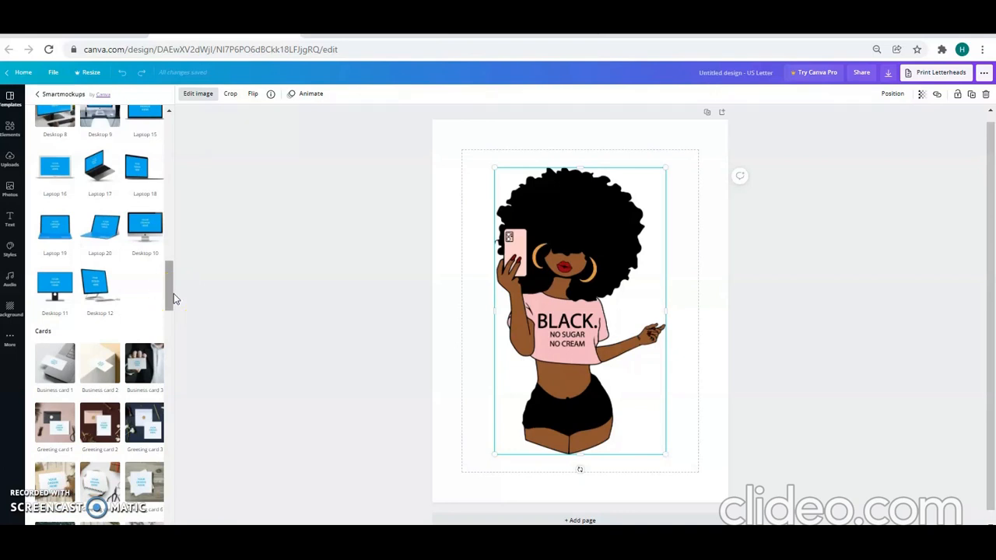
pyautogui.moveTo(174, 293); pyautogui.dragTo(171, 163)
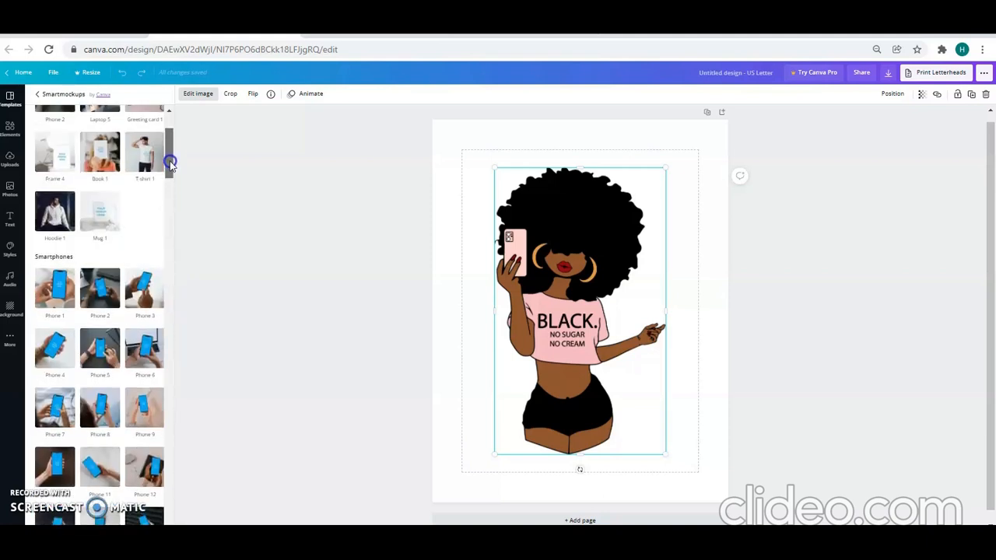
pyautogui.click(54, 220)
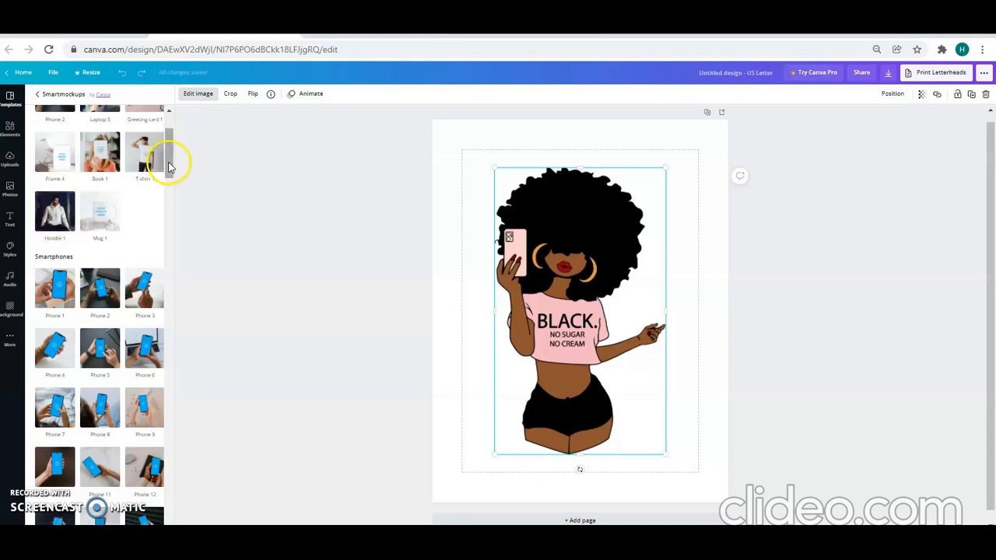
pyautogui.moveTo(171, 166); pyautogui.dragTo(172, 175)
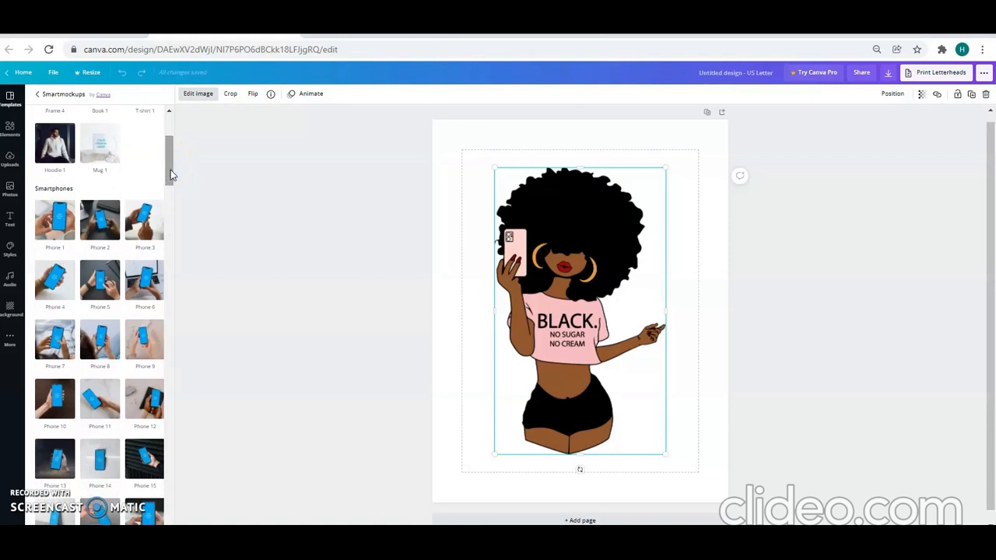
pyautogui.click(189, 176)
# Examine the greeting card, frame, poster, book, clothing and mug mockups, including Greeting card 4 and Greeting card 6.
pyautogui.moveTo(167, 167); pyautogui.dragTo(184, 325)
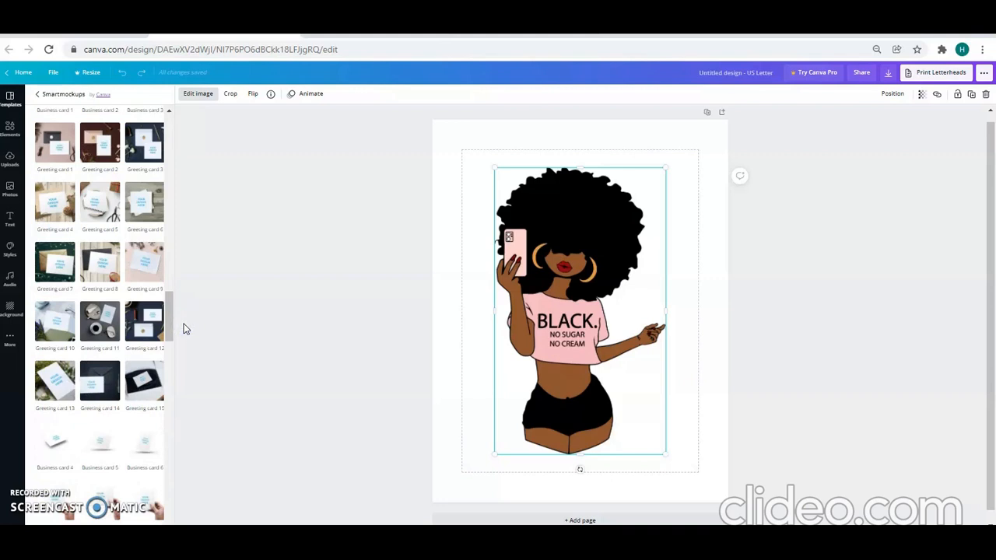
pyautogui.click(68, 208)
pyautogui.click(140, 216)
pyautogui.scroll(-5, 170, 404)
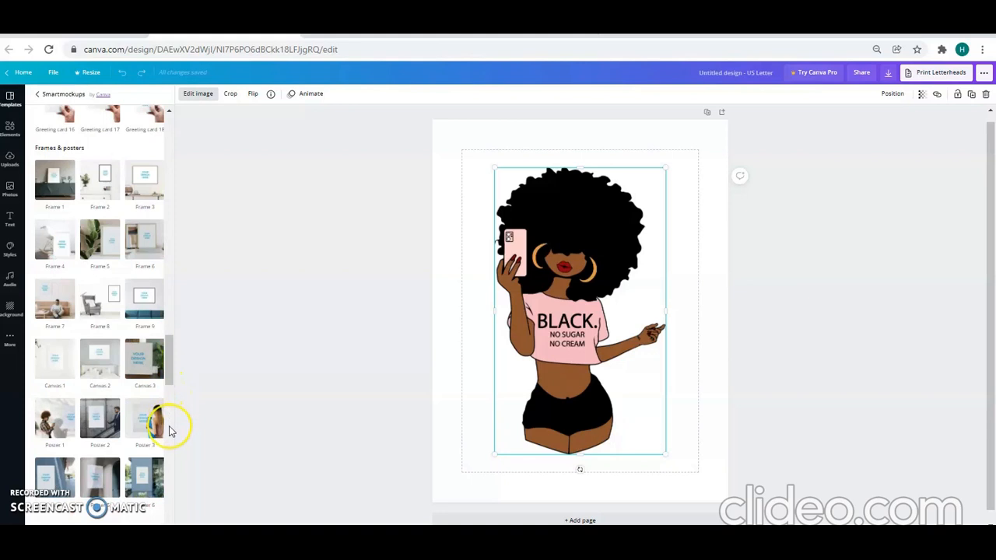
pyautogui.click(171, 426)
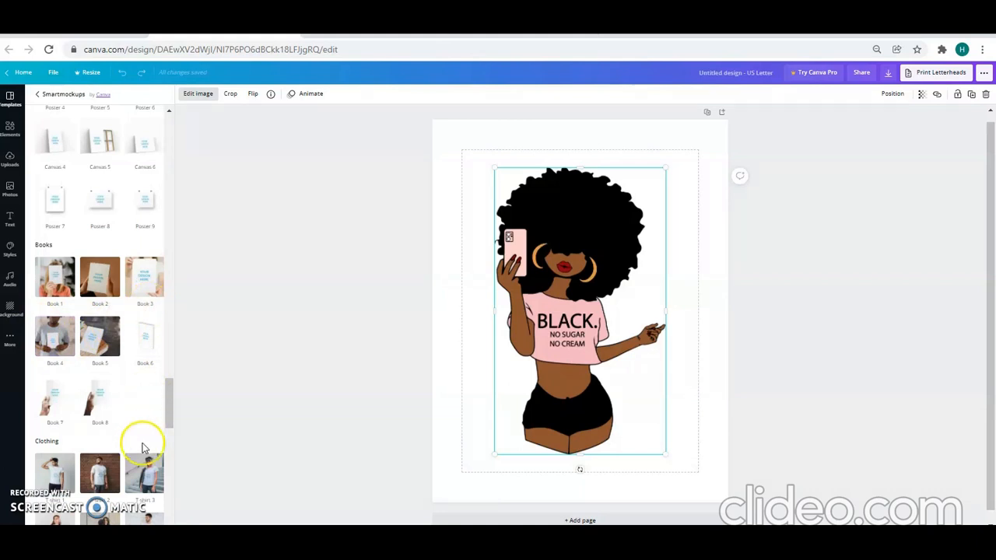
pyautogui.click(171, 476)
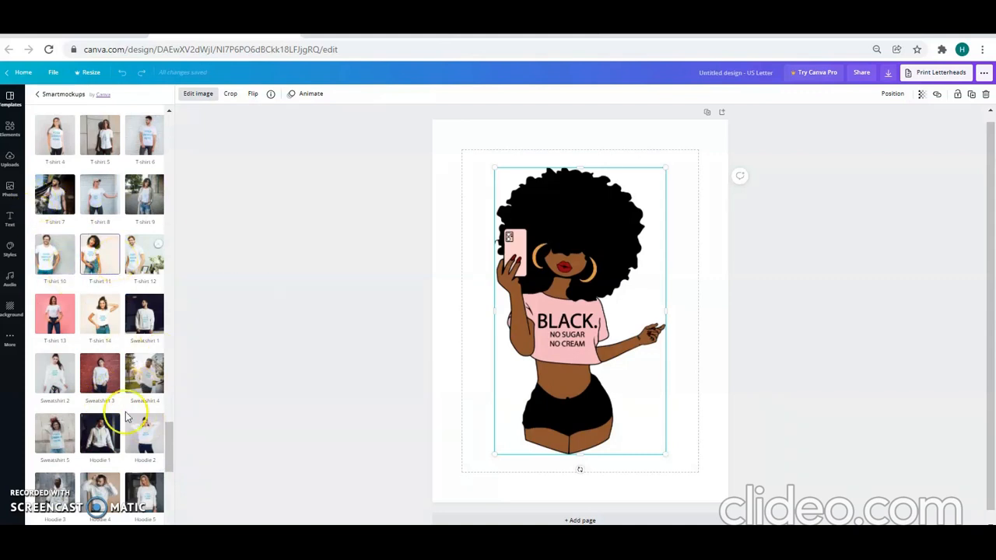
pyautogui.scroll(-5, 175, 498)
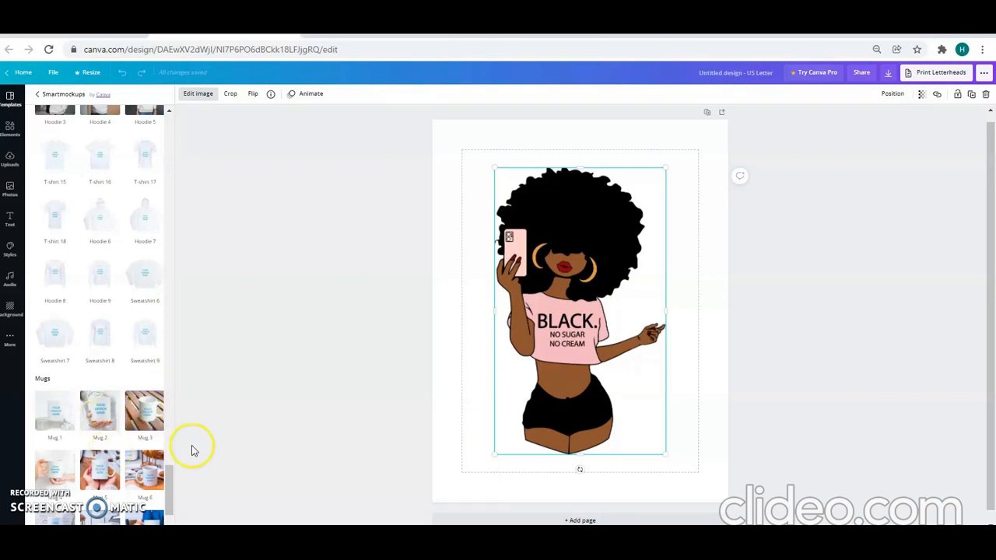
# Look through the uploaded images down to the bow and watercolor background pictures.
pyautogui.click(10, 158)
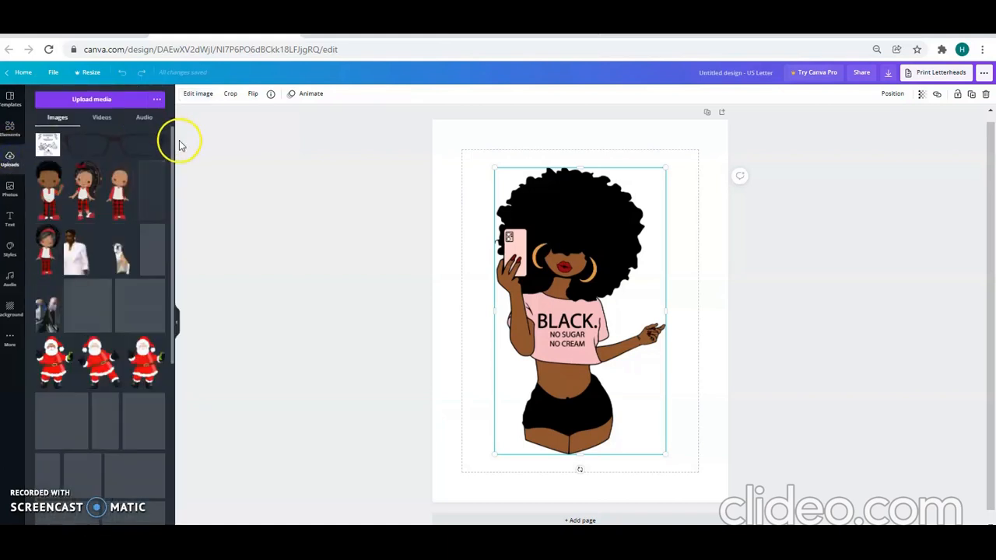
pyautogui.moveTo(174, 234); pyautogui.dragTo(163, 520)
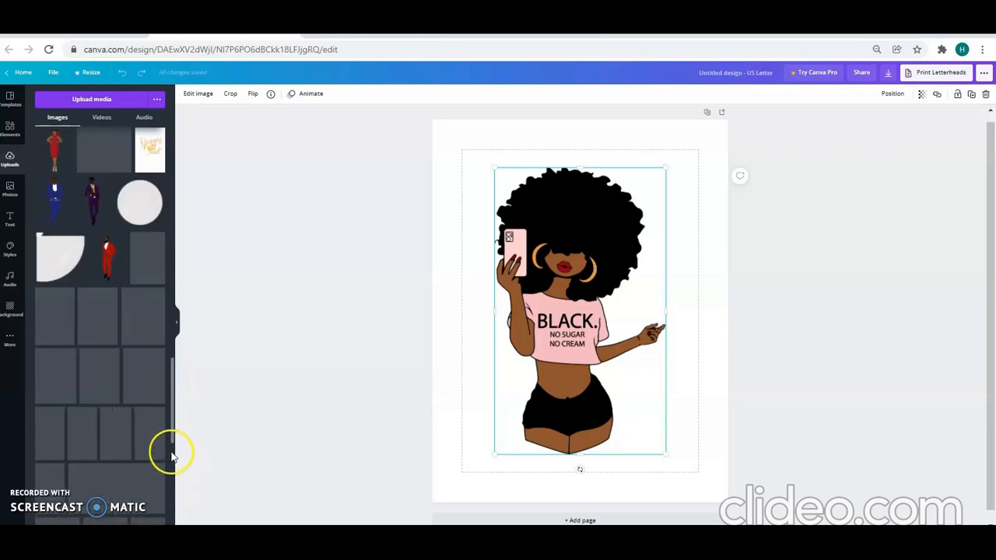
pyautogui.moveTo(172, 438); pyautogui.dragTo(172, 524)
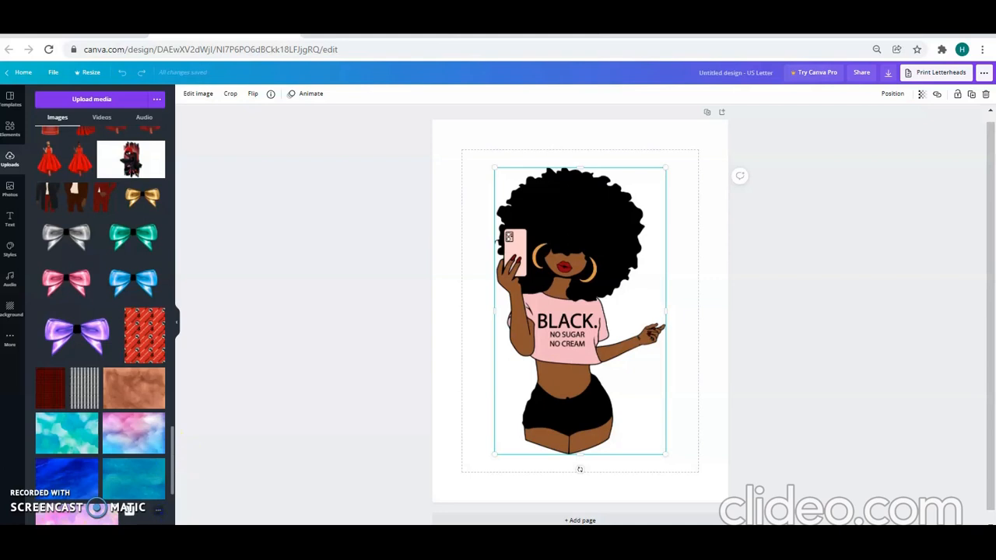
pyautogui.moveTo(172, 471); pyautogui.dragTo(172, 531)
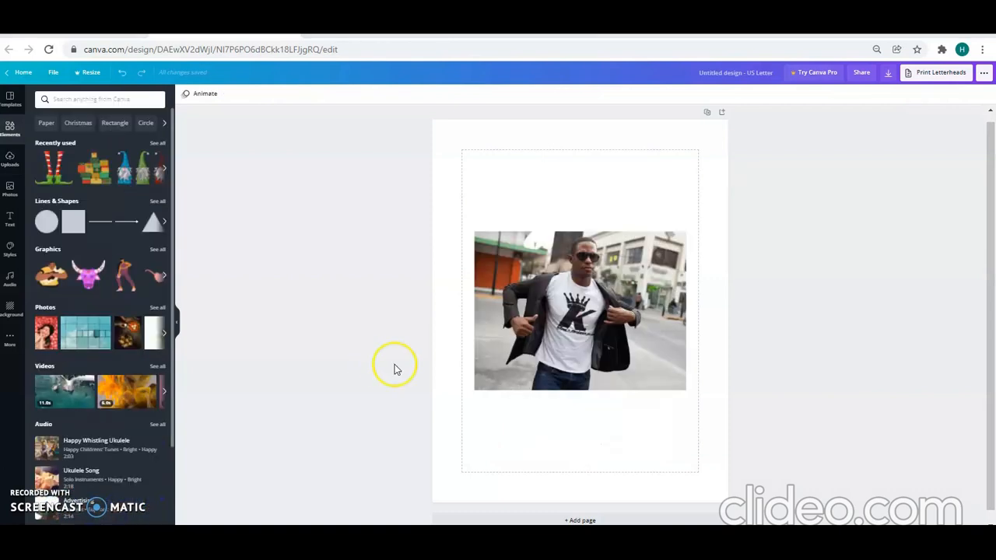
# Enlarge the photo of the man in the white T-shirt and align its left side with the page's left edge.
pyautogui.click(566, 357)
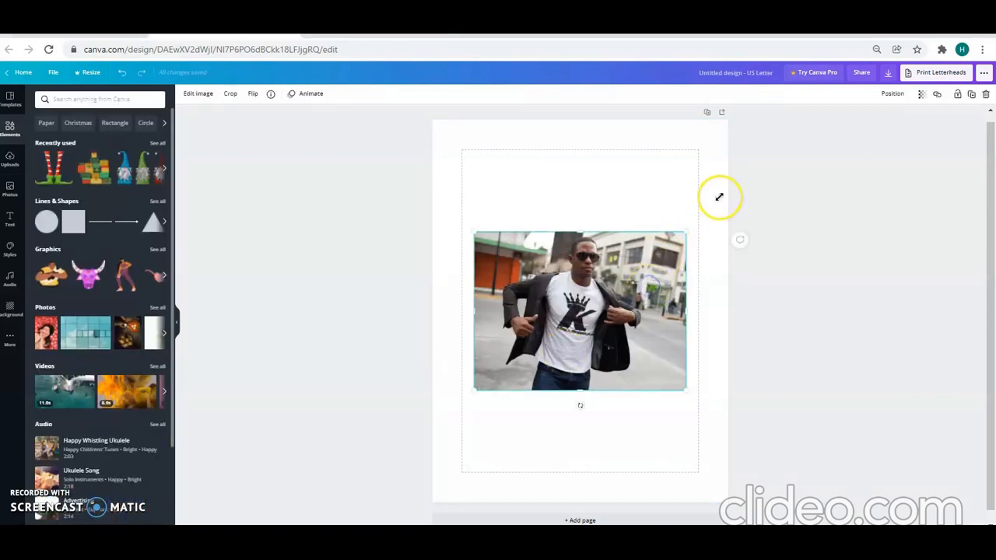
pyautogui.moveTo(688, 229); pyautogui.dragTo(790, 103)
pyautogui.moveTo(671, 284); pyautogui.dragTo(629, 305)
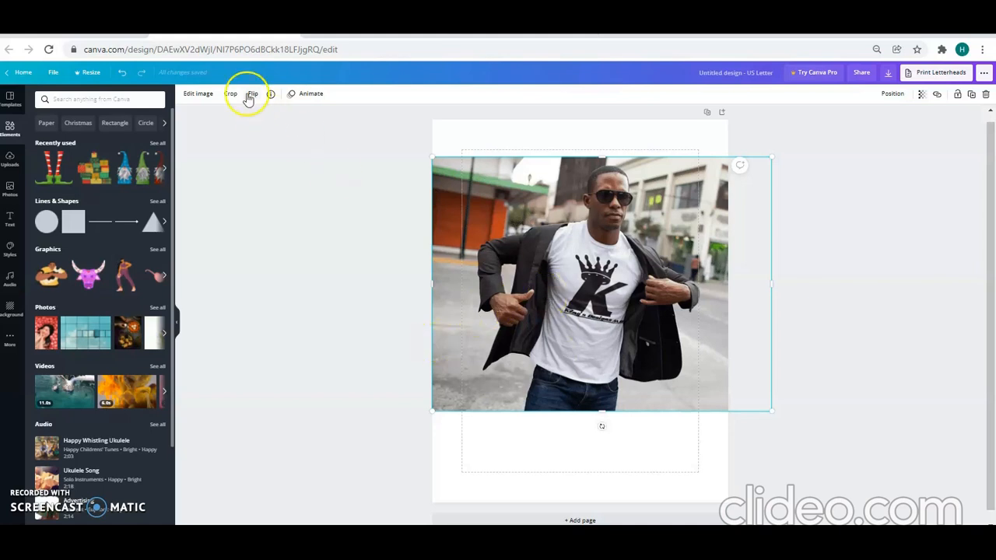
# Try to apply the Laptop 5 Smartmockup to the T-shirt photo.
pyautogui.click(201, 101)
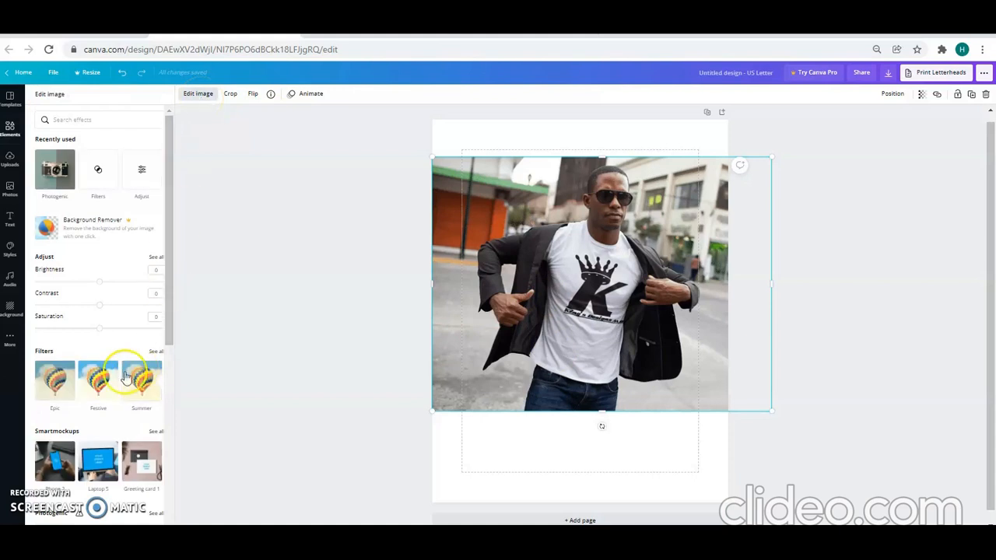
pyautogui.click(107, 467)
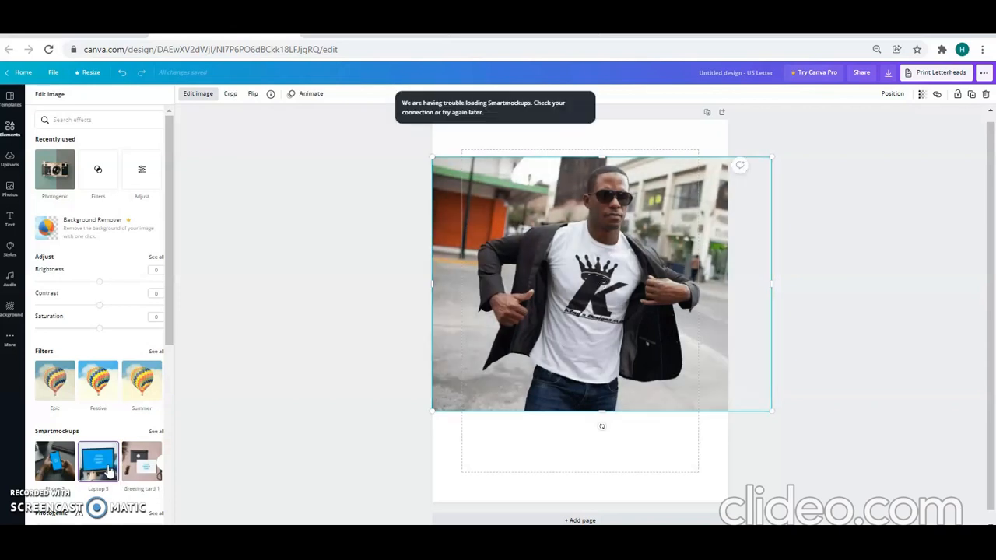
pyautogui.click(259, 401)
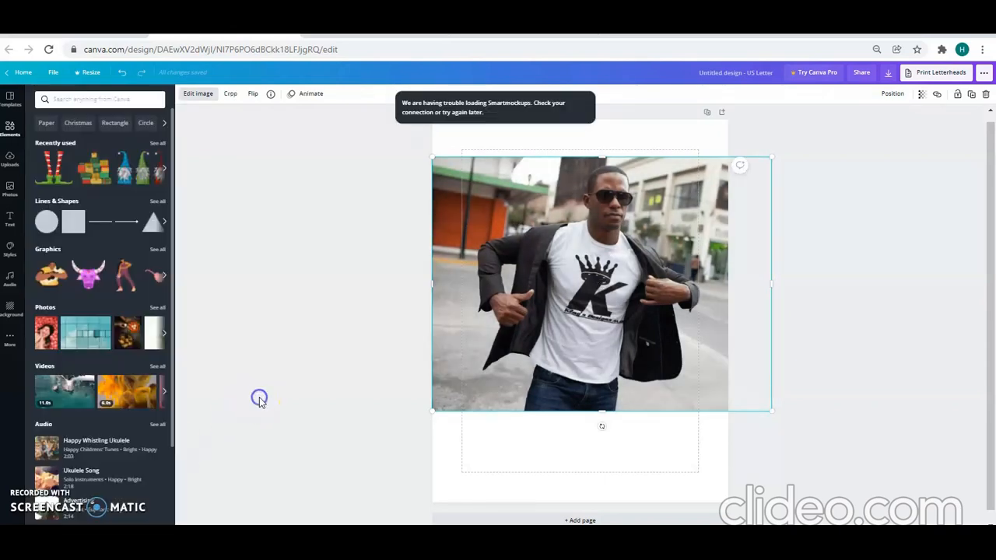